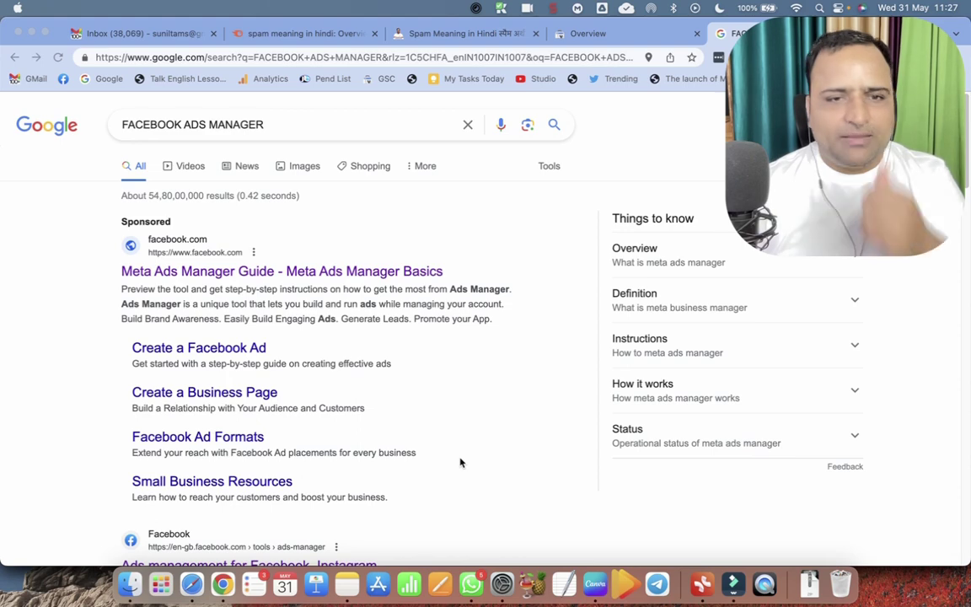
pyautogui.click(501, 8)
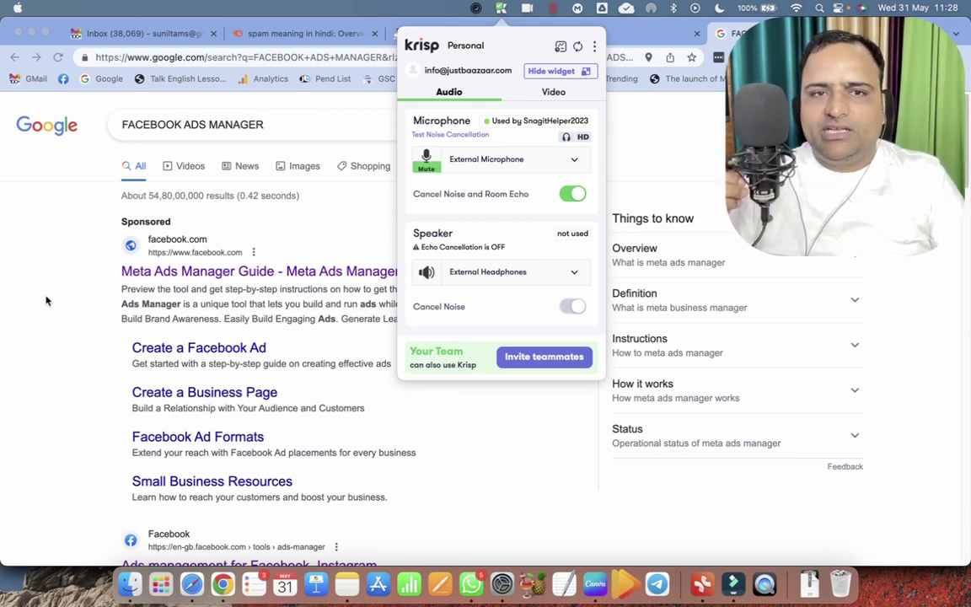
pyautogui.click(466, 427)
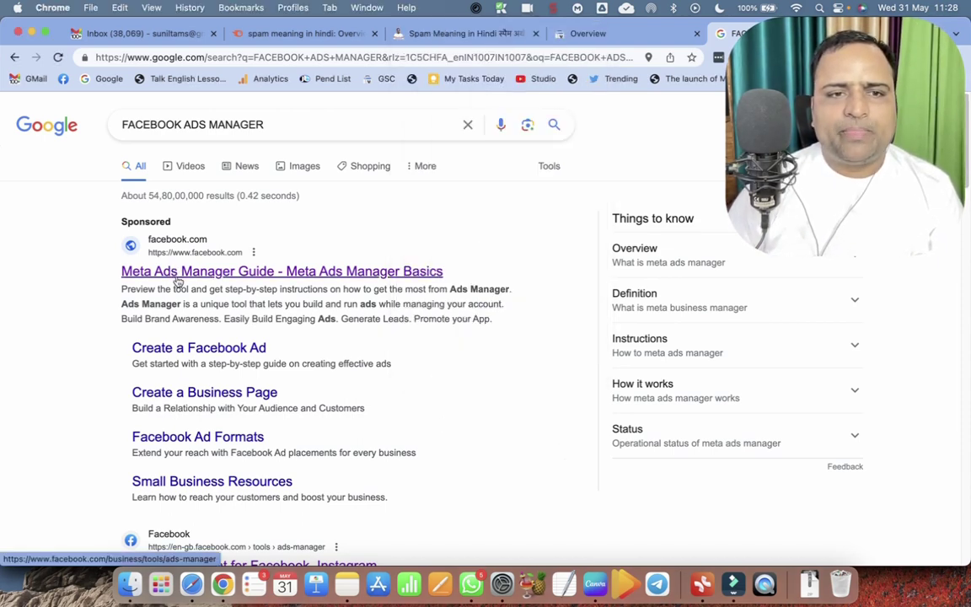
# Open the Meta Ads Manager Guide search result, go to Ads Manager and open the first ad account in the list.
pyautogui.click(180, 276)
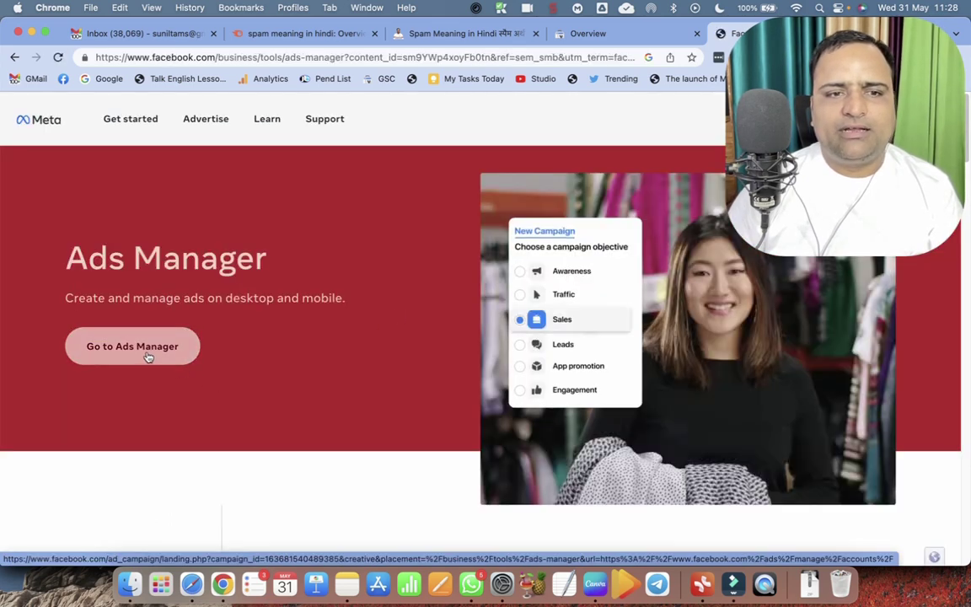
pyautogui.click(148, 355)
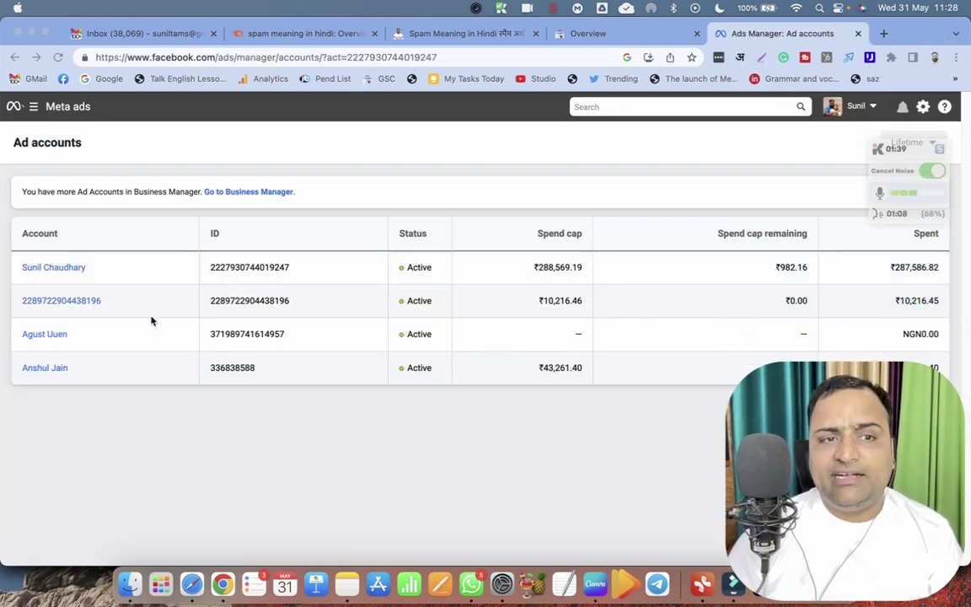
pyautogui.click(65, 269)
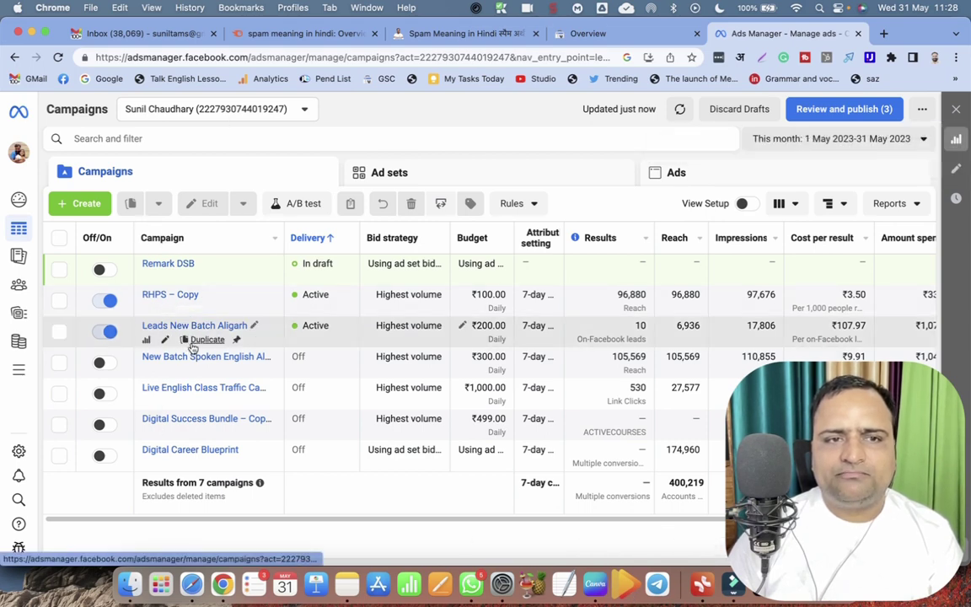
# Look through the account's ad sets and ads, and return to the campaigns list.
pyautogui.click(487, 182)
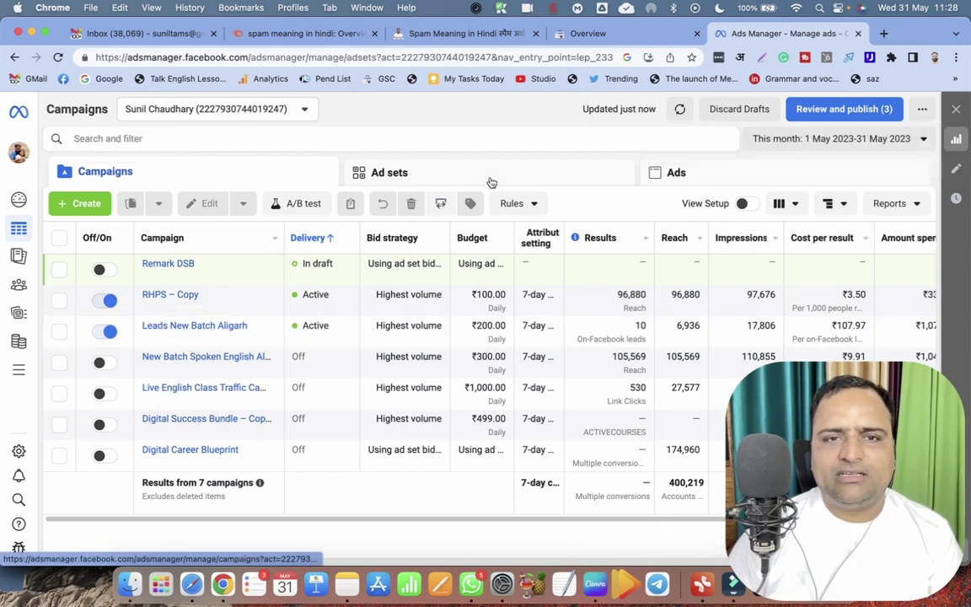
pyautogui.click(730, 182)
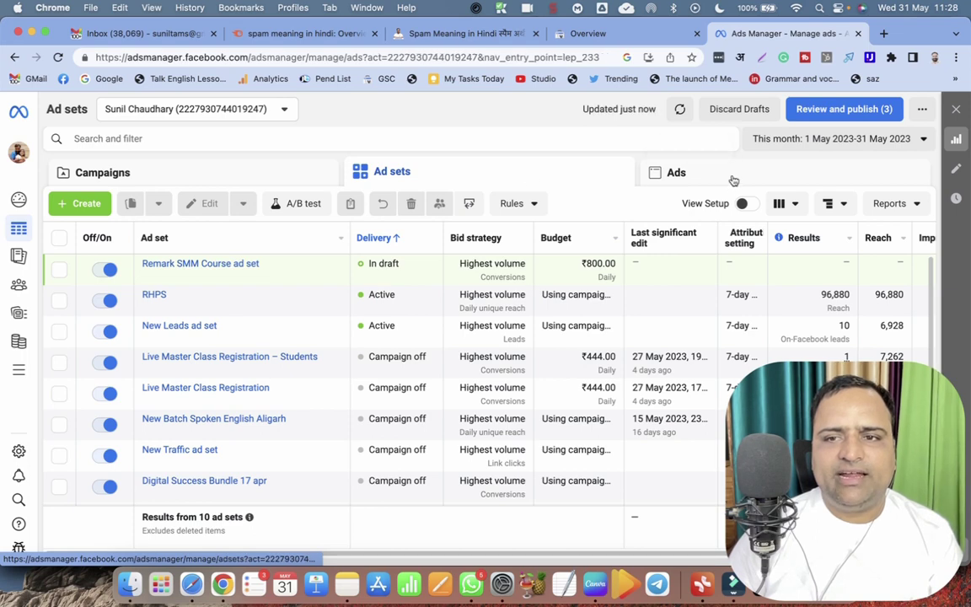
pyautogui.click(152, 181)
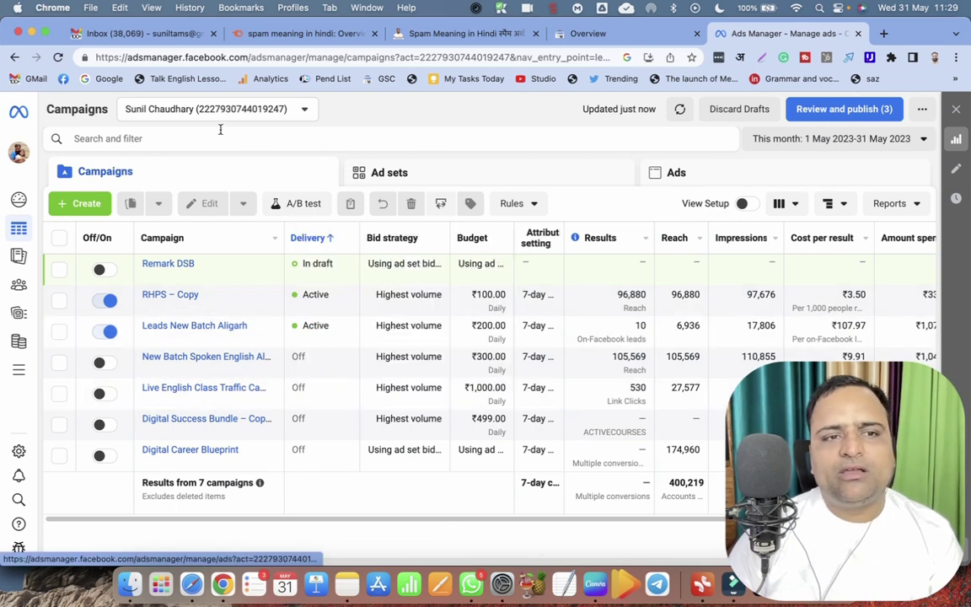
# Open Events Manager for the ad account from the full set of Ads Manager tools.
pyautogui.moveTo(20, 384)
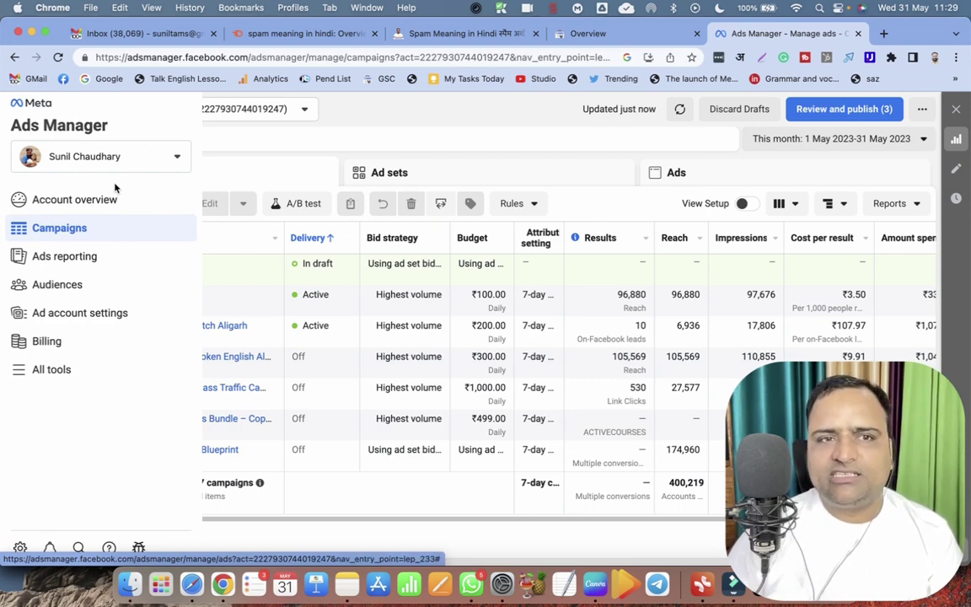
pyautogui.click(51, 376)
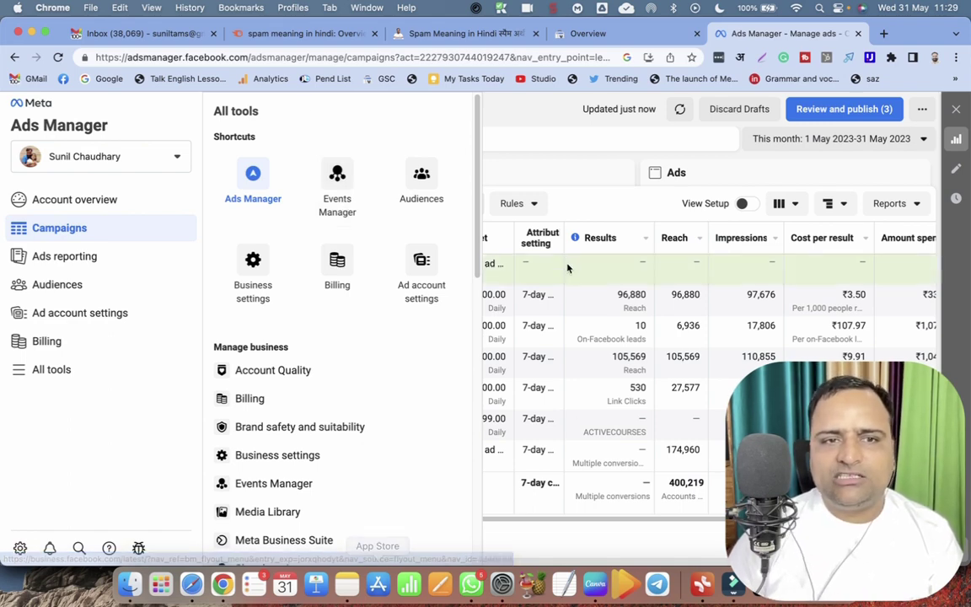
pyautogui.click(347, 210)
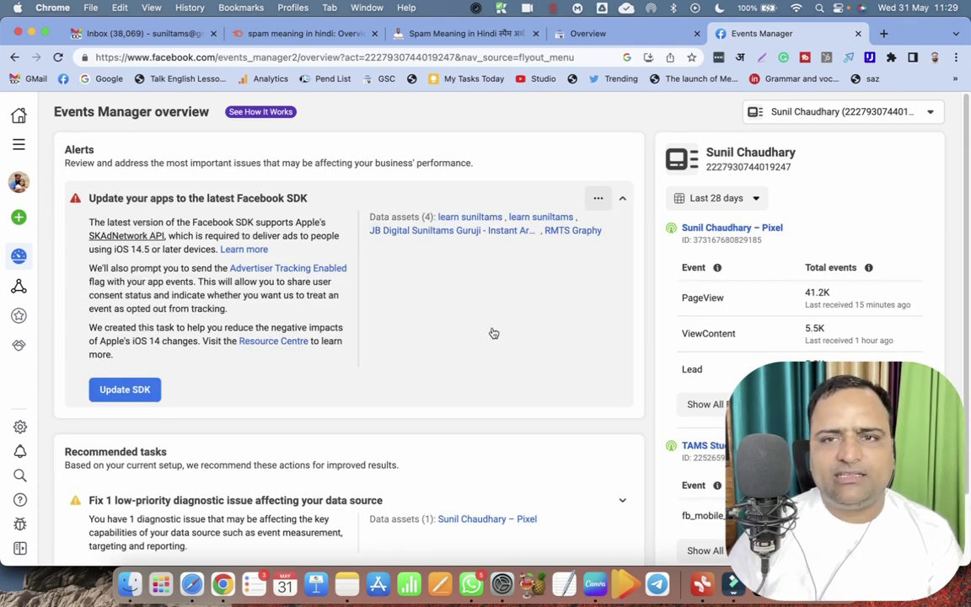
# Expand the recommended diagnostic task and examine the pixel's PageView, ViewContent and Lead event activity in the Events Manager overview.
pyautogui.moveTo(24, 290)
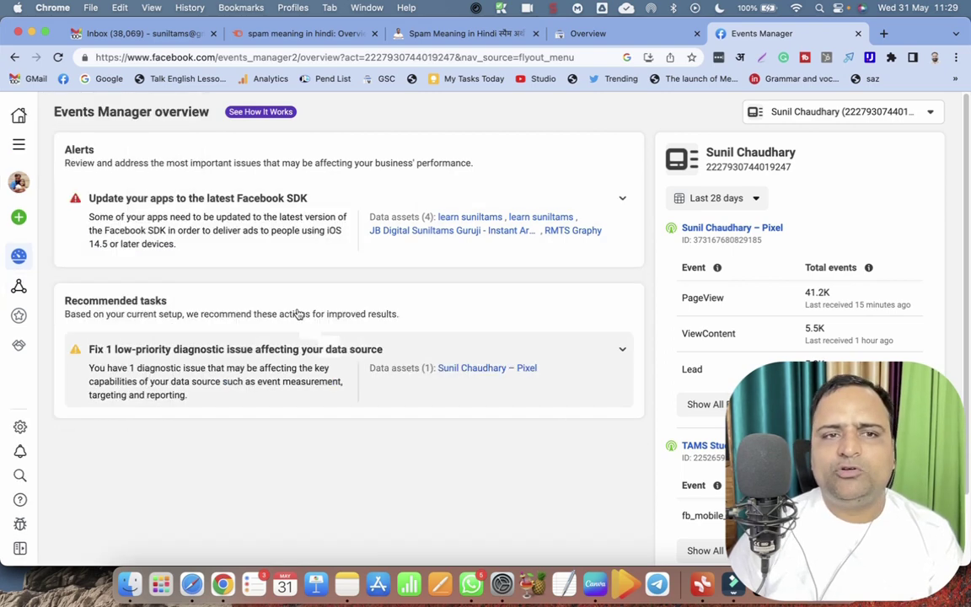
pyautogui.click(557, 375)
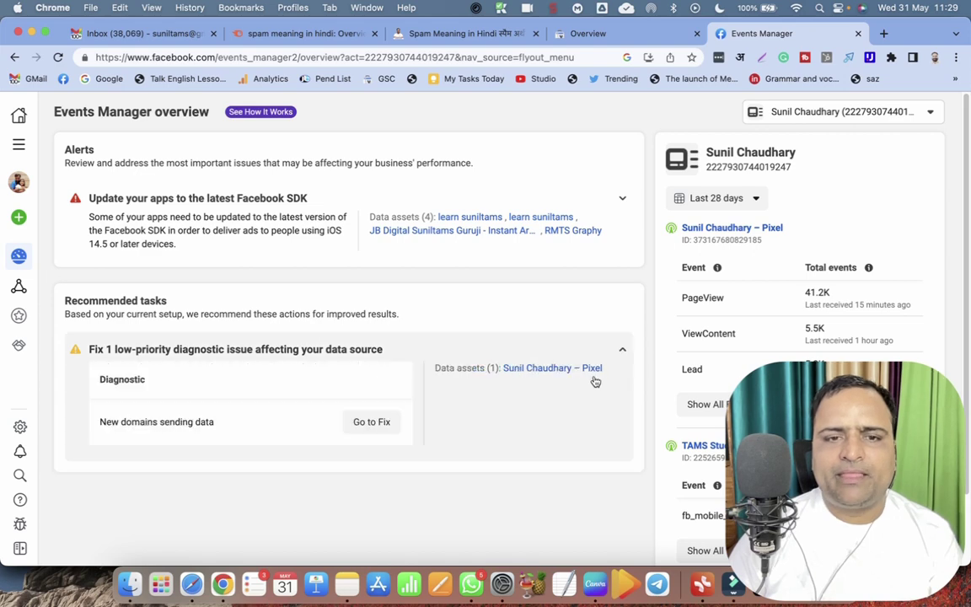
pyautogui.scroll(-1, 596, 379)
pyautogui.scroll(-2, 477, 316)
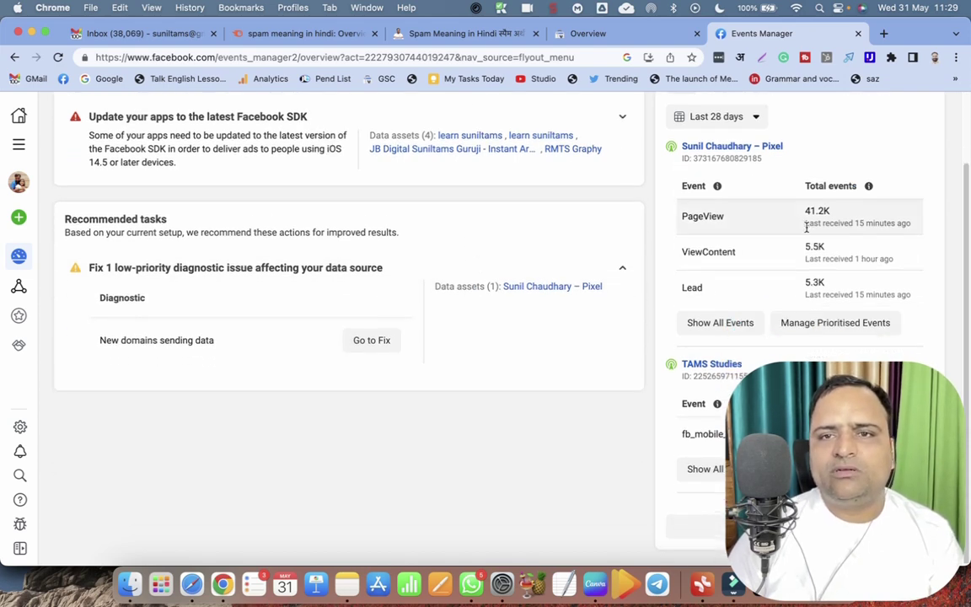
pyautogui.scroll(1, 807, 225)
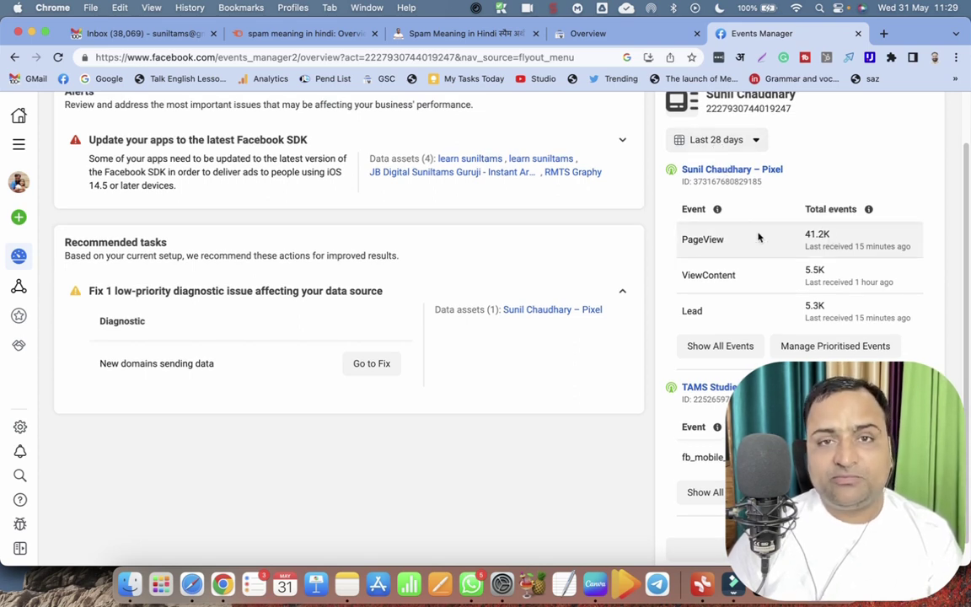
pyautogui.scroll(-1, 758, 239)
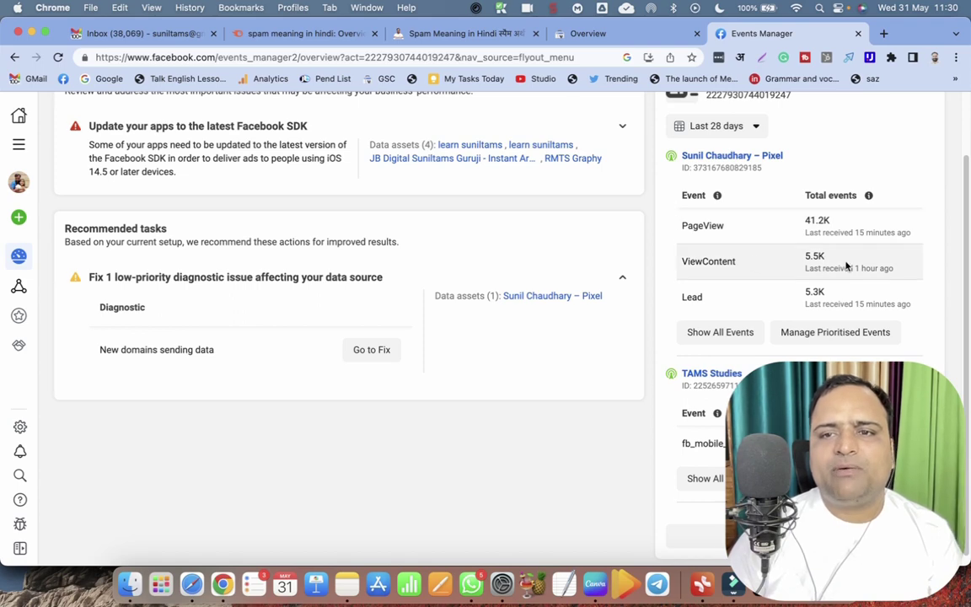
pyautogui.scroll(-1, 835, 266)
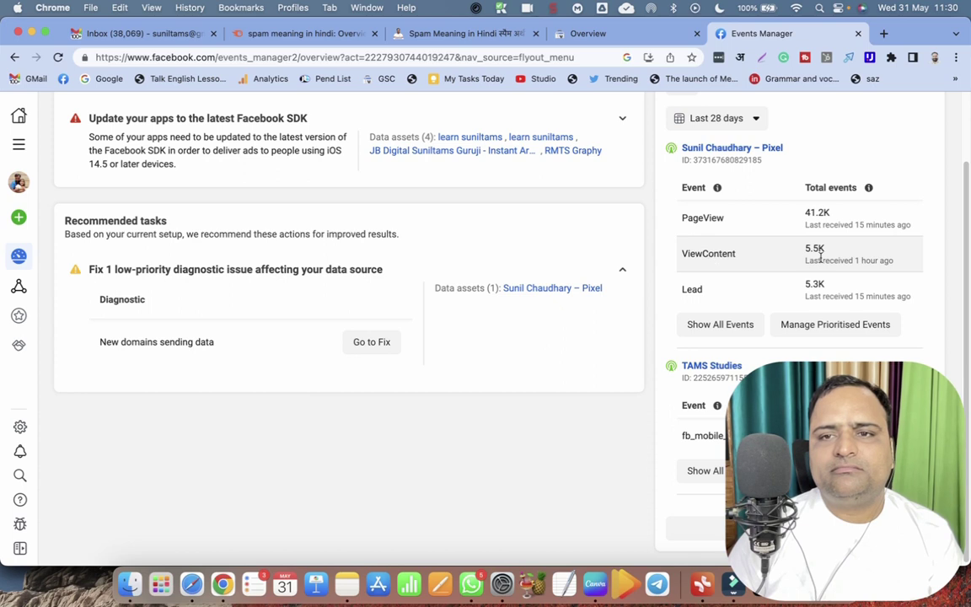
pyautogui.moveTo(805, 260); pyautogui.dragTo(895, 263)
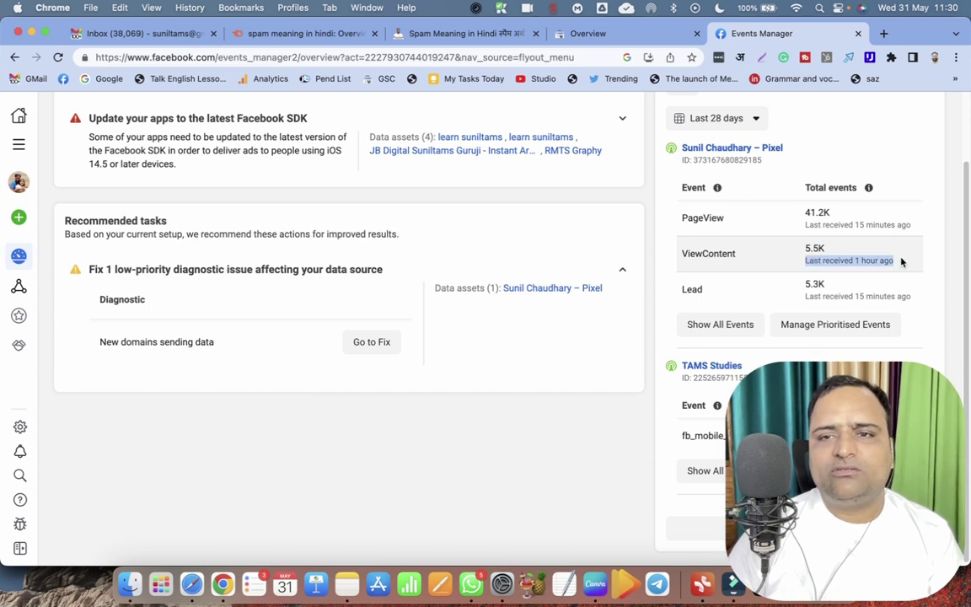
pyautogui.click(708, 254)
pyautogui.scroll(-1, 743, 261)
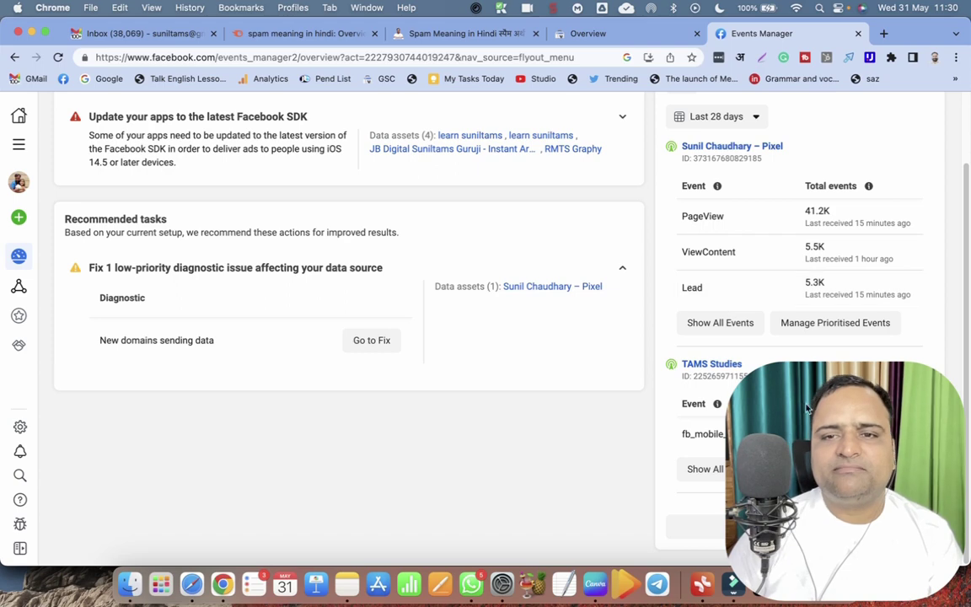
pyautogui.moveTo(900, 451); pyautogui.dragTo(900, 105)
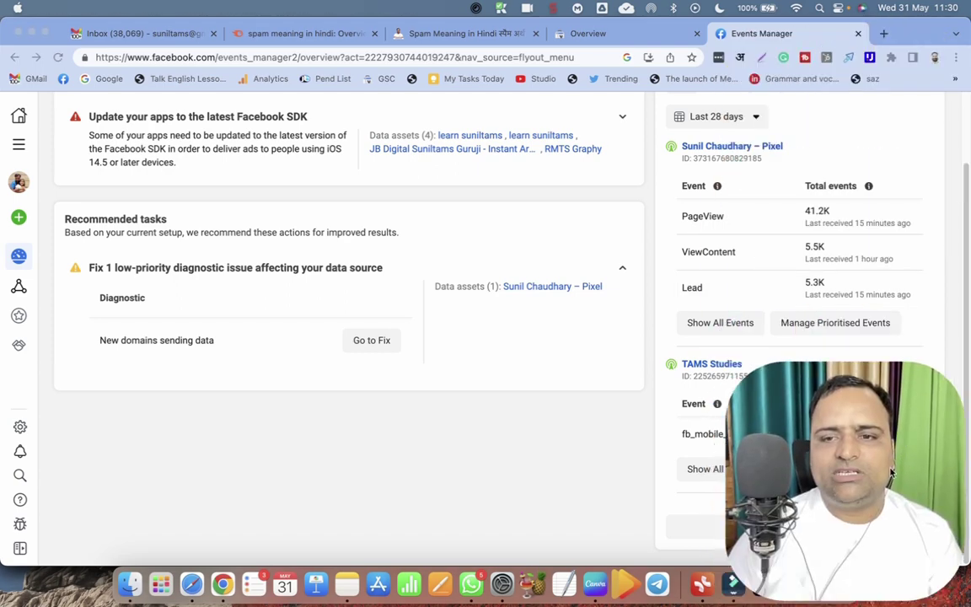
pyautogui.scroll(3, 576, 306)
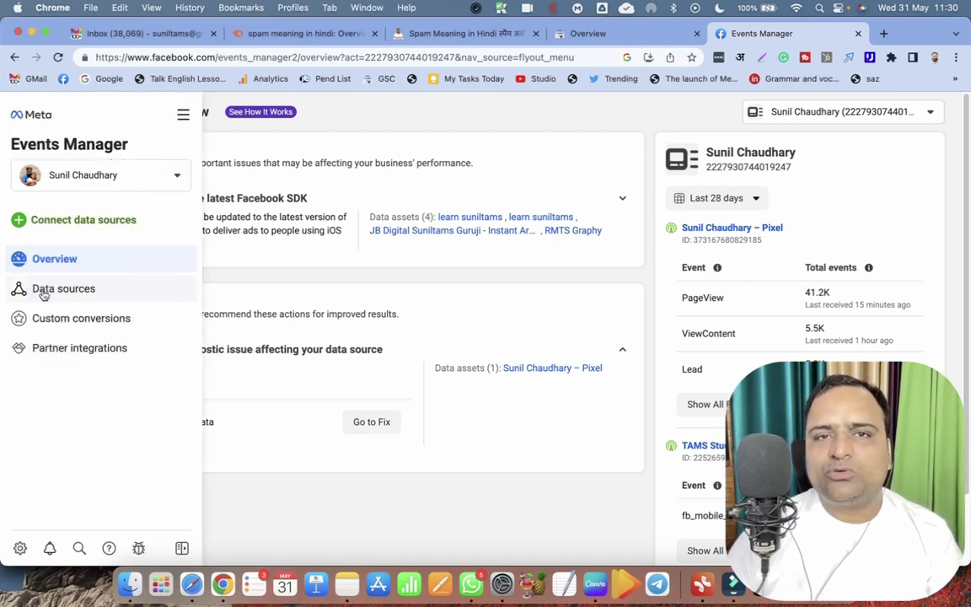
# Open the data sources and examine the pixel's activity graph and its web events from PageView through Purchase.
pyautogui.click(40, 292)
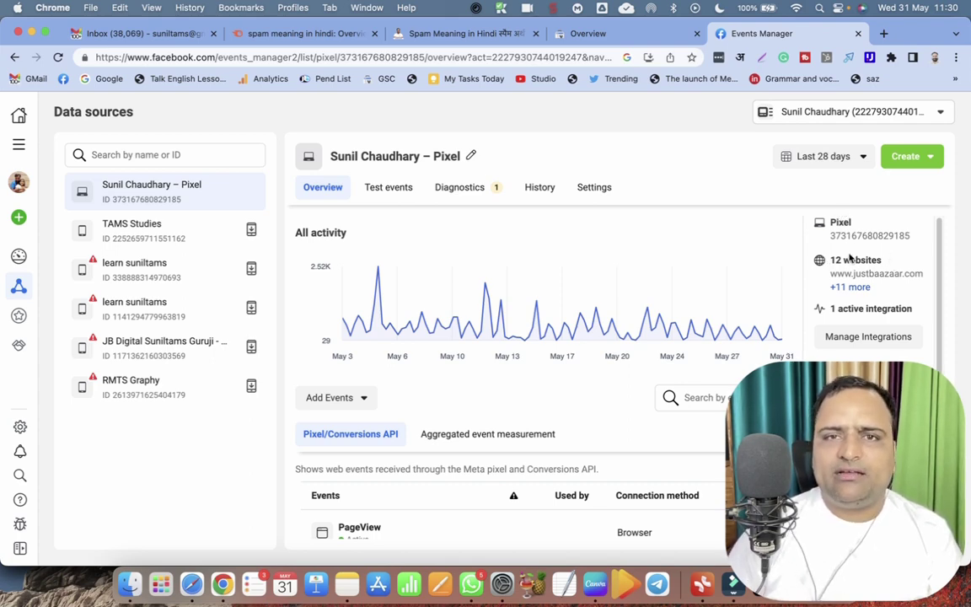
pyautogui.moveTo(726, 292)
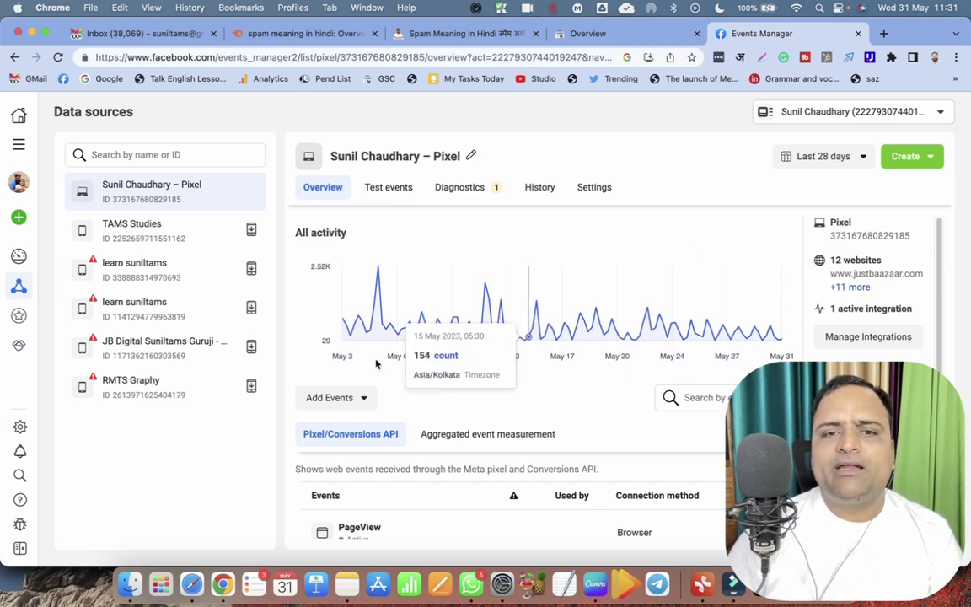
pyautogui.scroll(-2, 663, 329)
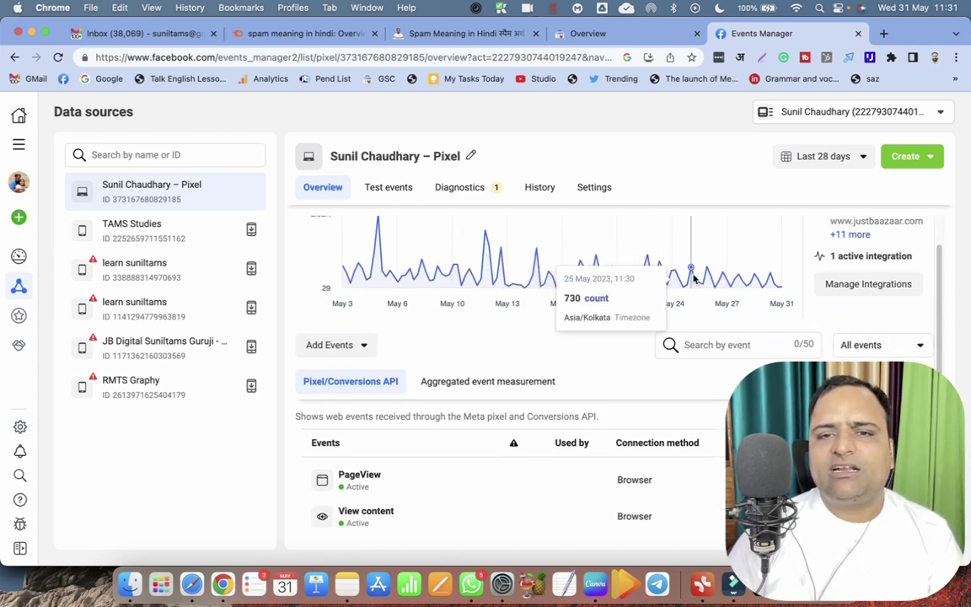
pyautogui.scroll(-5, 741, 293)
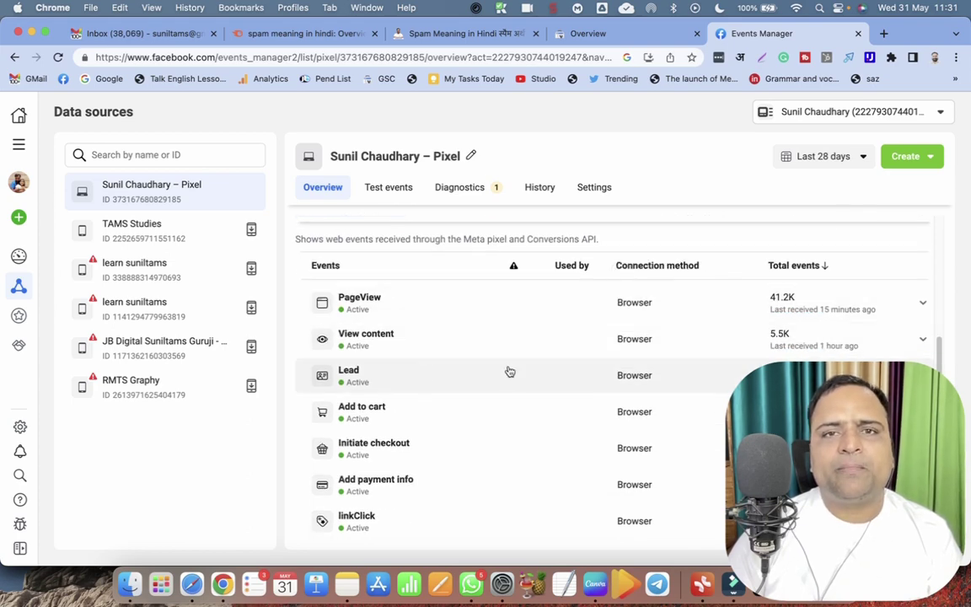
pyautogui.scroll(6, 511, 371)
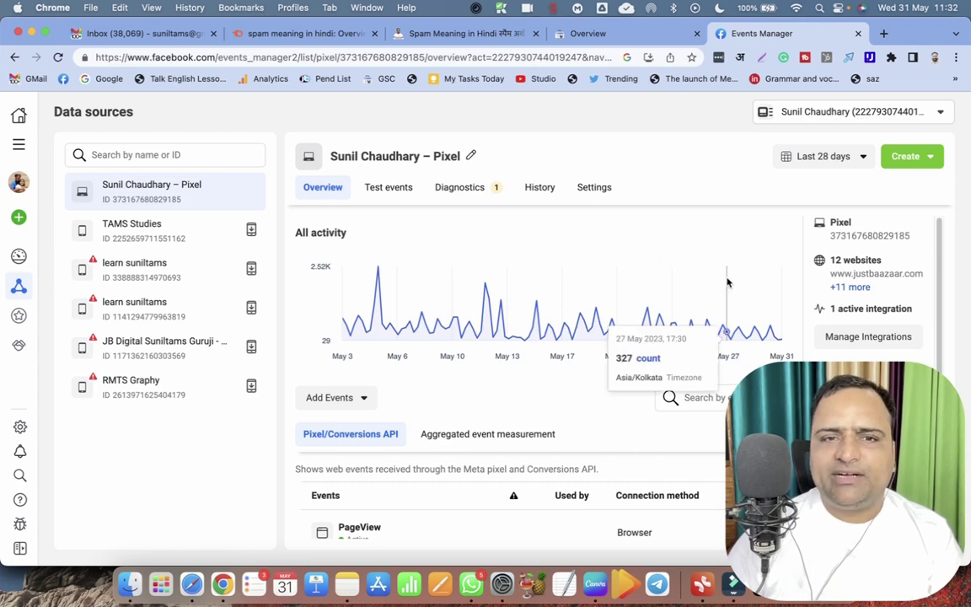
pyautogui.scroll(-5, 539, 372)
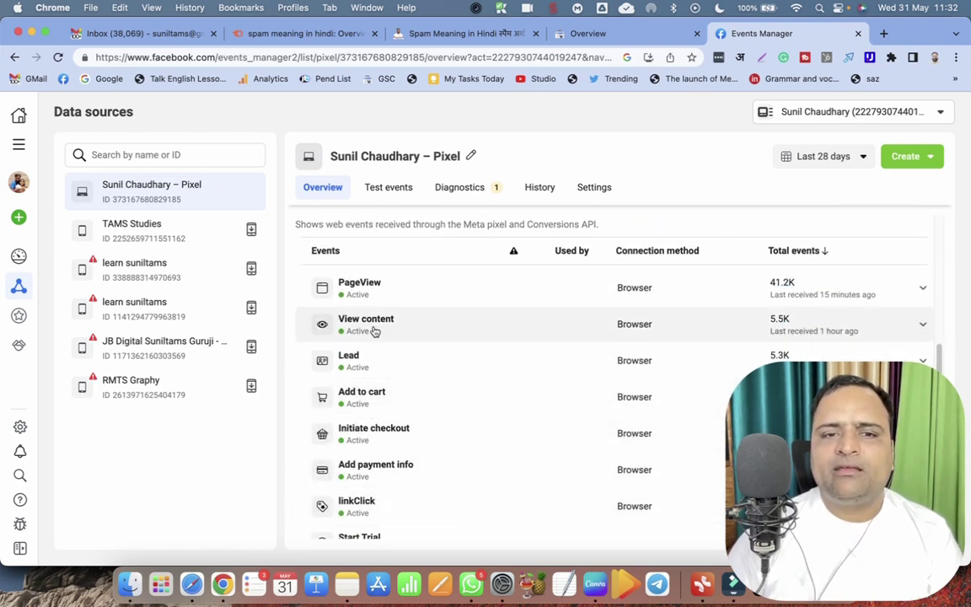
pyautogui.scroll(-1, 734, 288)
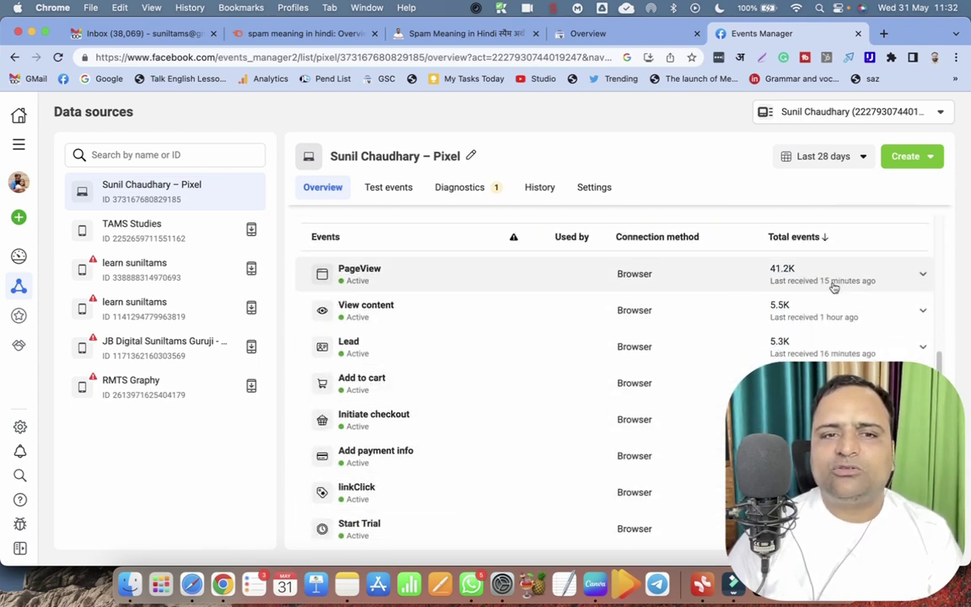
pyautogui.scroll(-1, 832, 284)
pyautogui.scroll(-1, 795, 337)
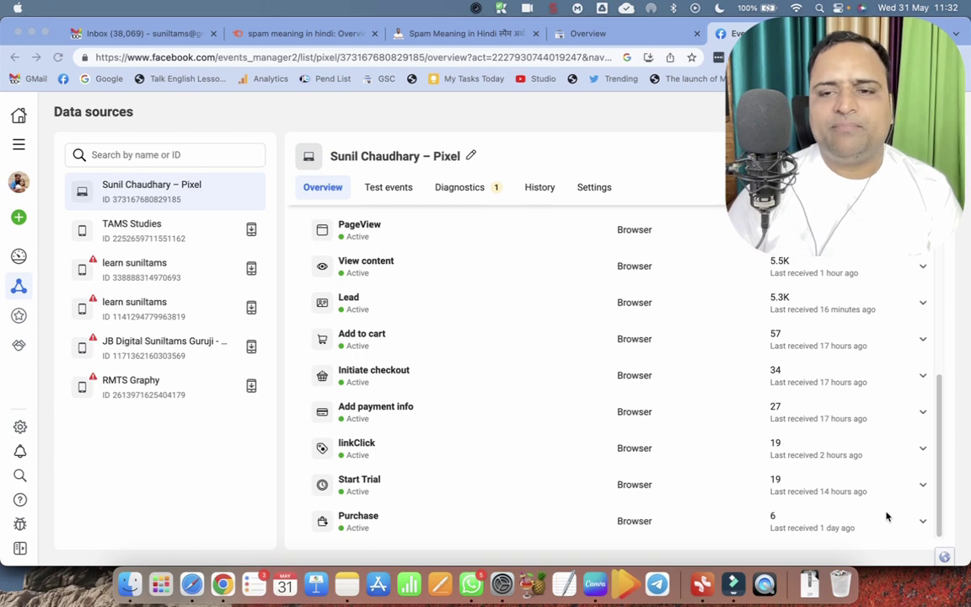
pyautogui.scroll(5, 693, 418)
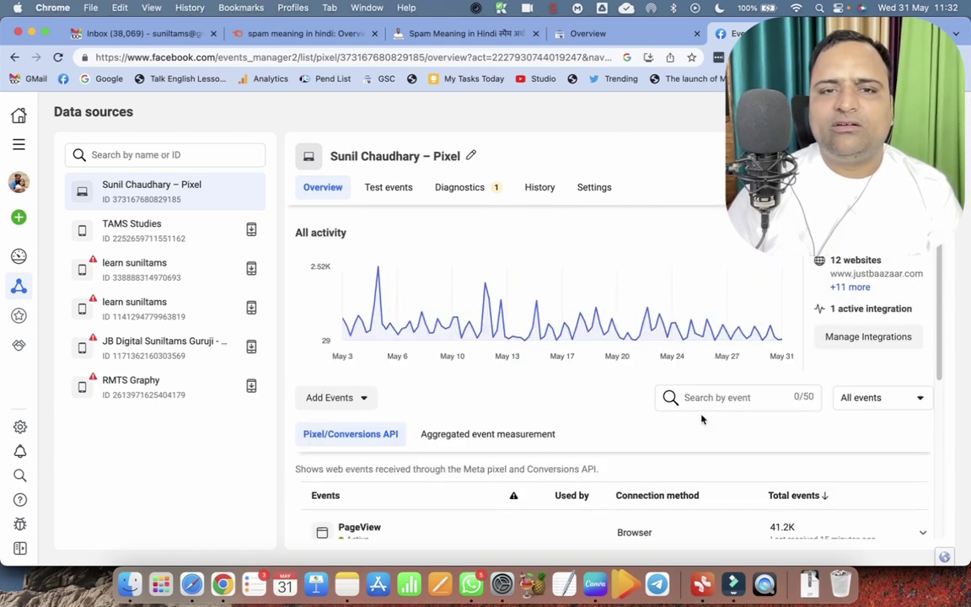
pyautogui.scroll(-5, 695, 422)
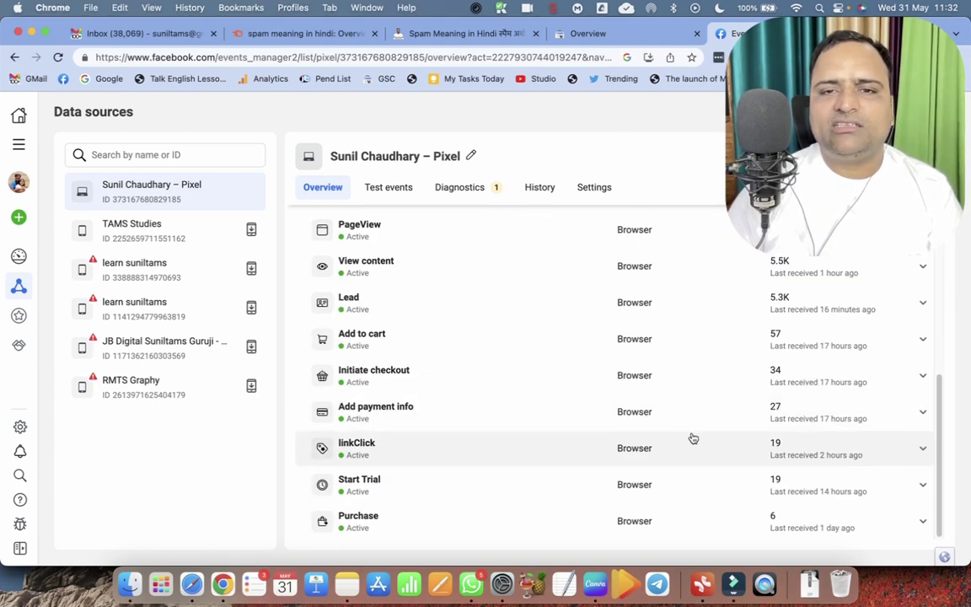
pyautogui.scroll(5, 693, 436)
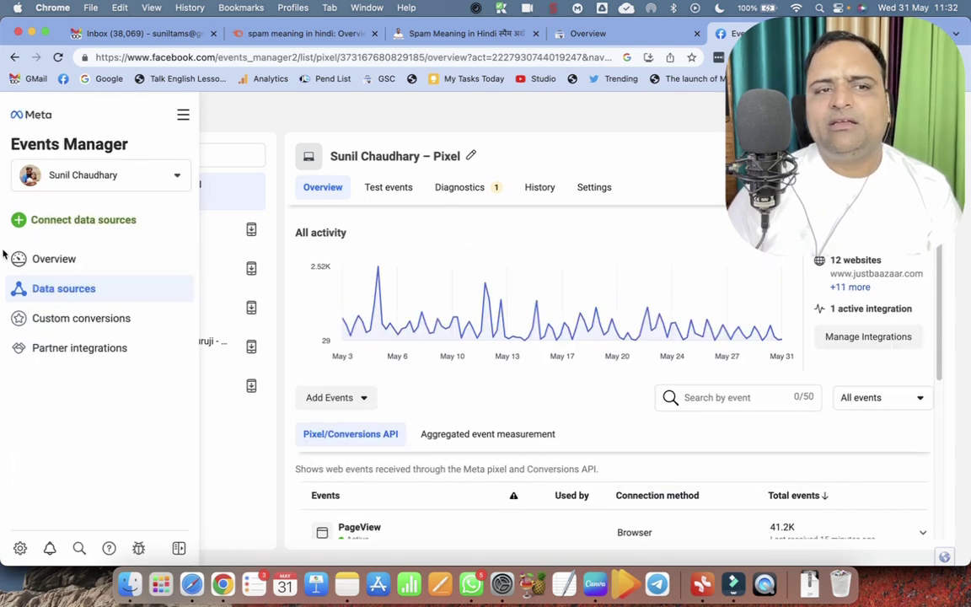
pyautogui.scroll(-5, 674, 489)
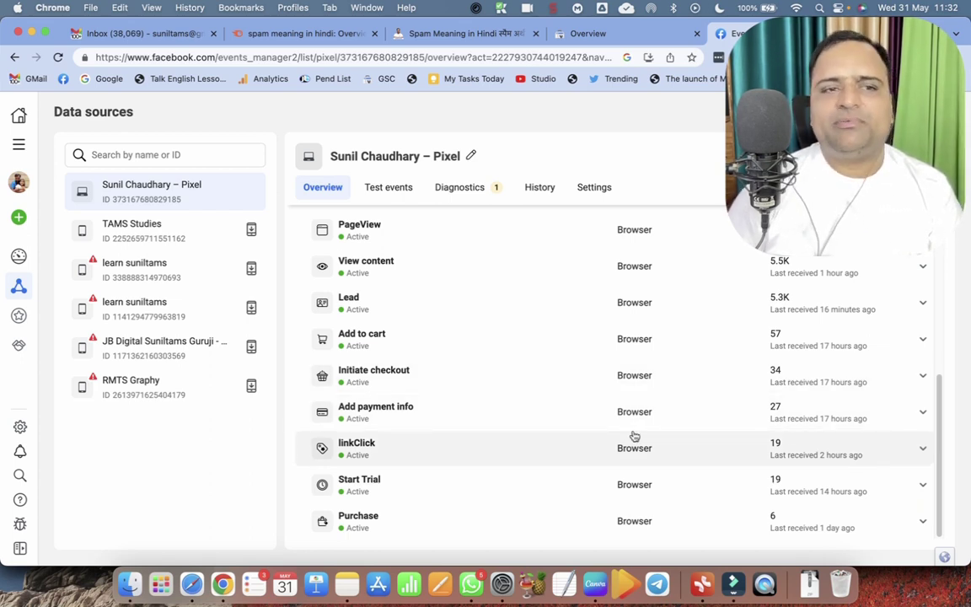
# Open the list of custom conversions in Events Manager.
pyautogui.moveTo(202, 340)
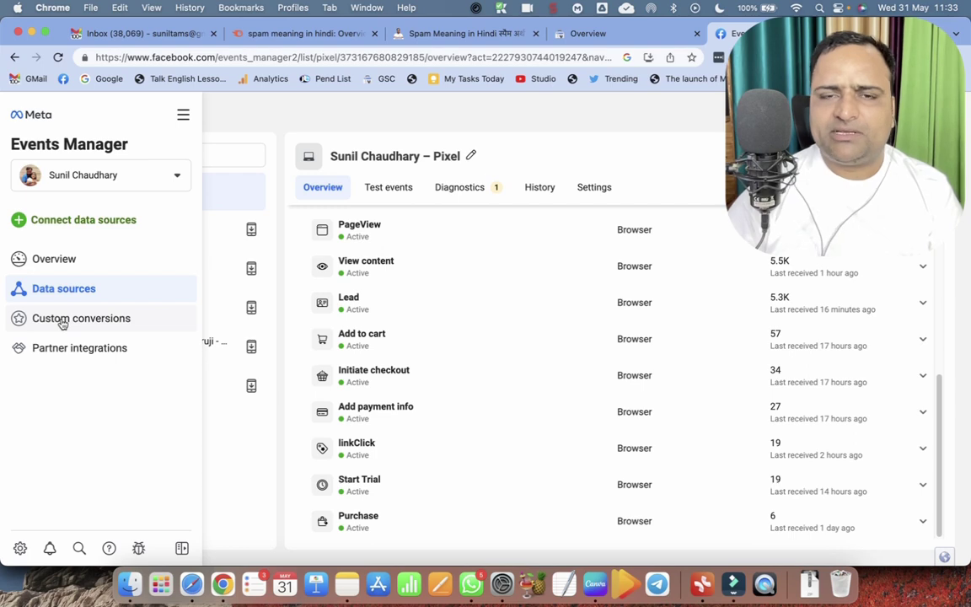
pyautogui.click(62, 319)
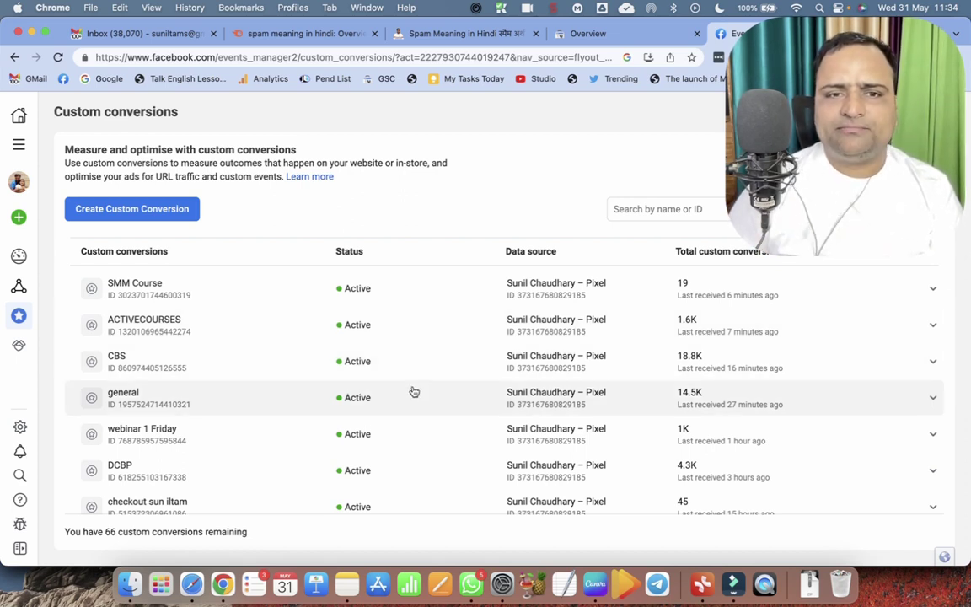
# Expand the SMM Course custom conversion and examine its activity graph and the URL keyword in its rule.
pyautogui.scroll(-2, 411, 394)
pyautogui.scroll(2, 193, 315)
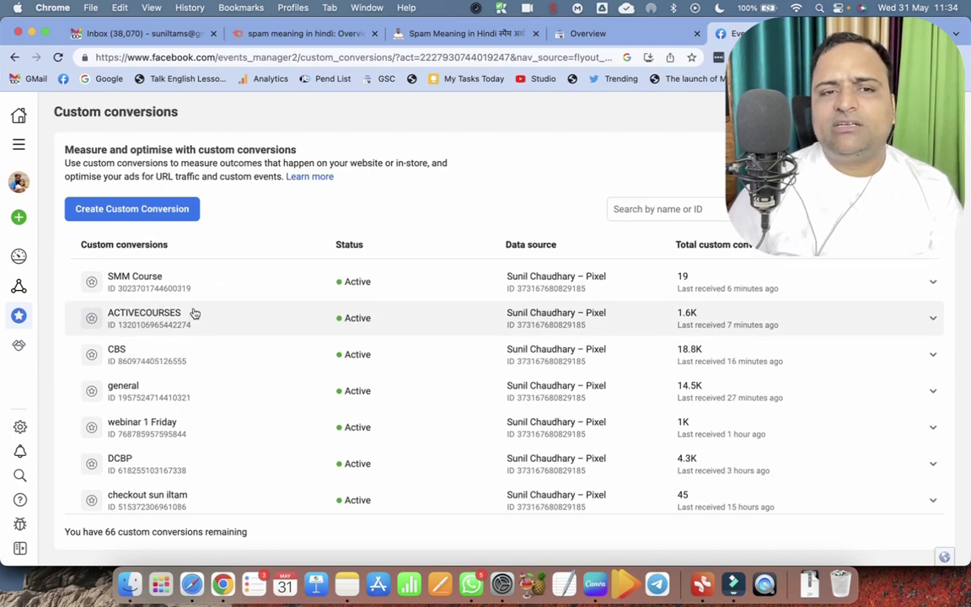
pyautogui.click(141, 286)
pyautogui.scroll(-1, 373, 387)
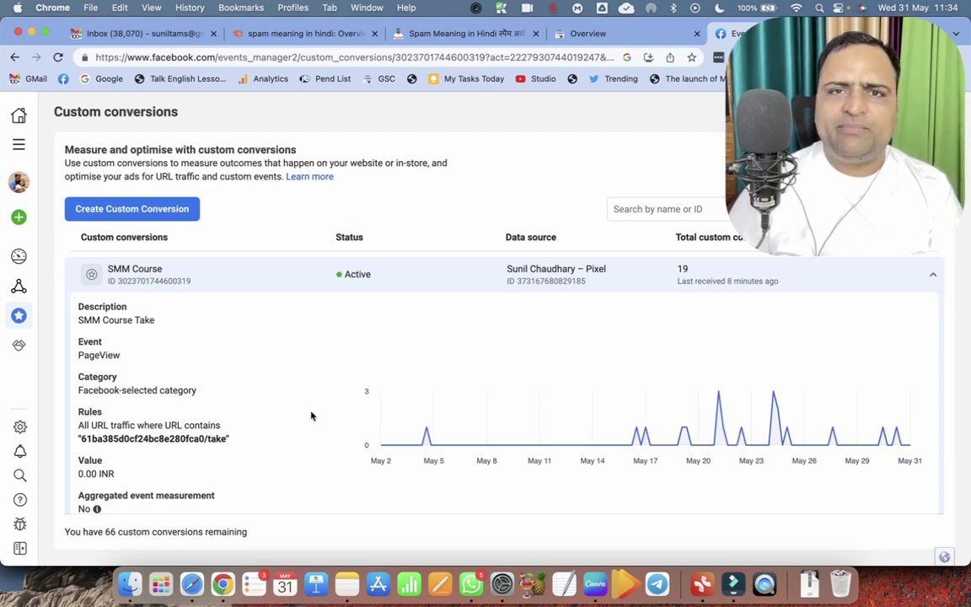
pyautogui.moveTo(453, 413)
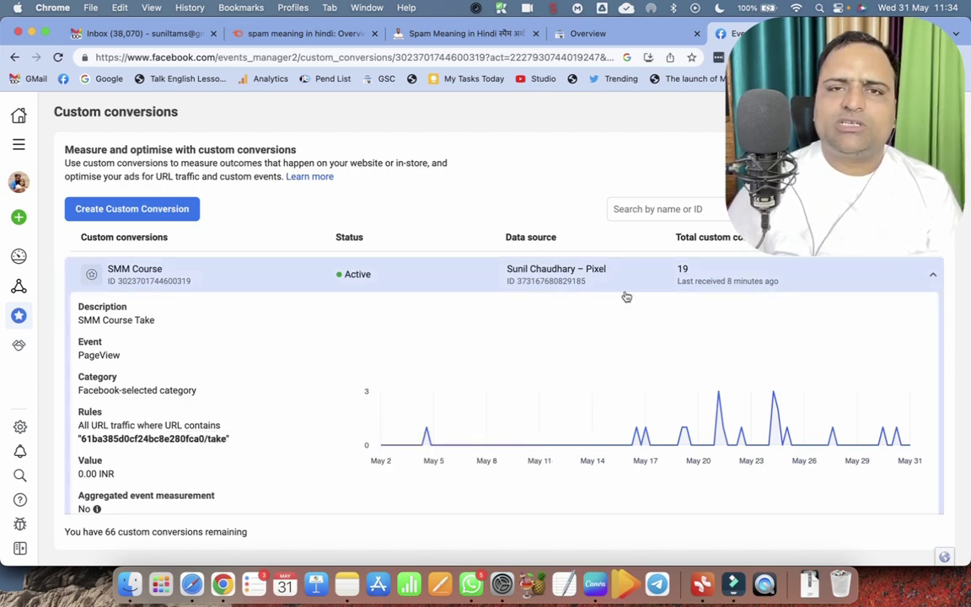
pyautogui.scroll(-2, 553, 358)
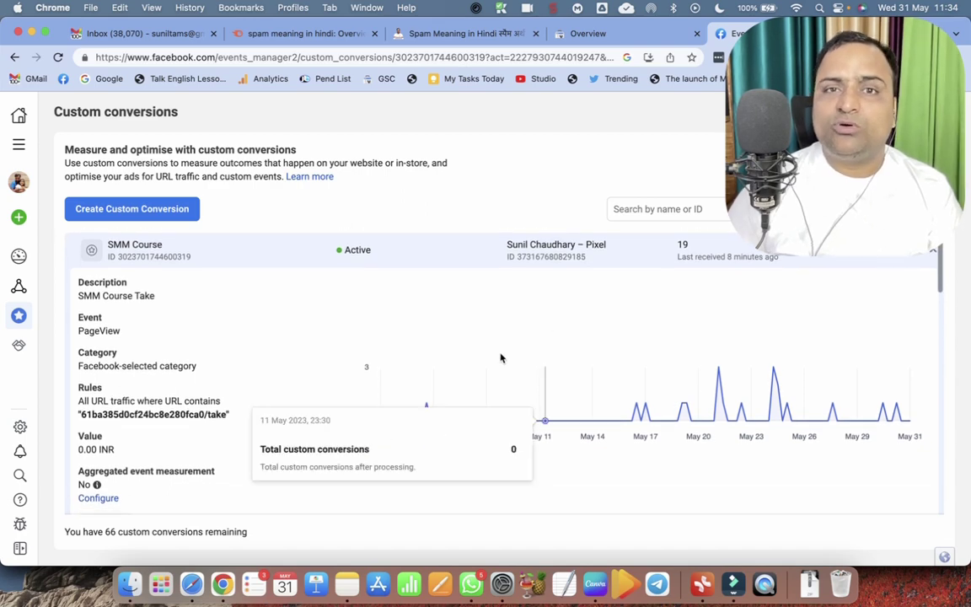
pyautogui.moveTo(228, 415); pyautogui.dragTo(81, 419)
pyautogui.click(236, 426)
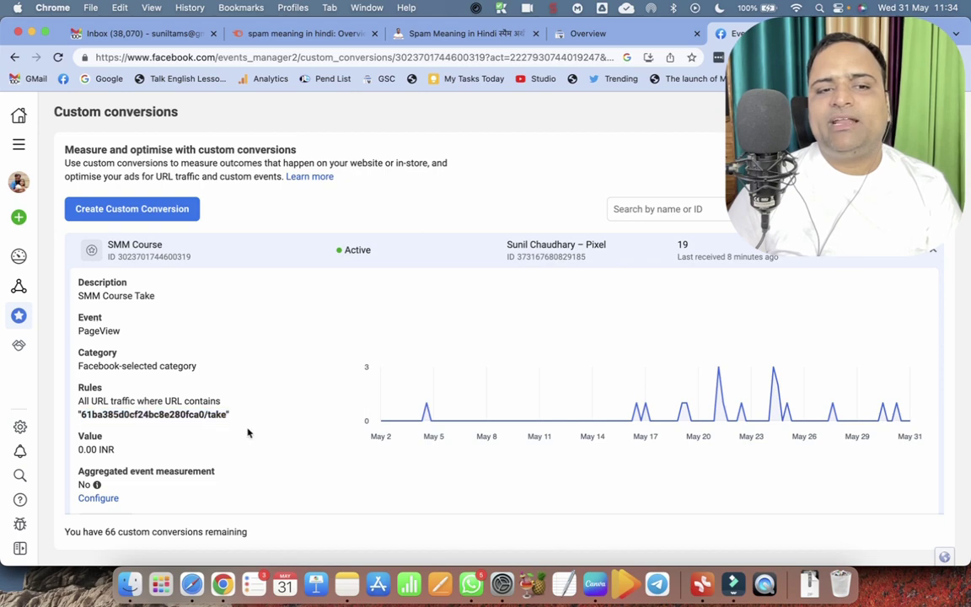
pyautogui.moveTo(228, 415); pyautogui.dragTo(82, 415)
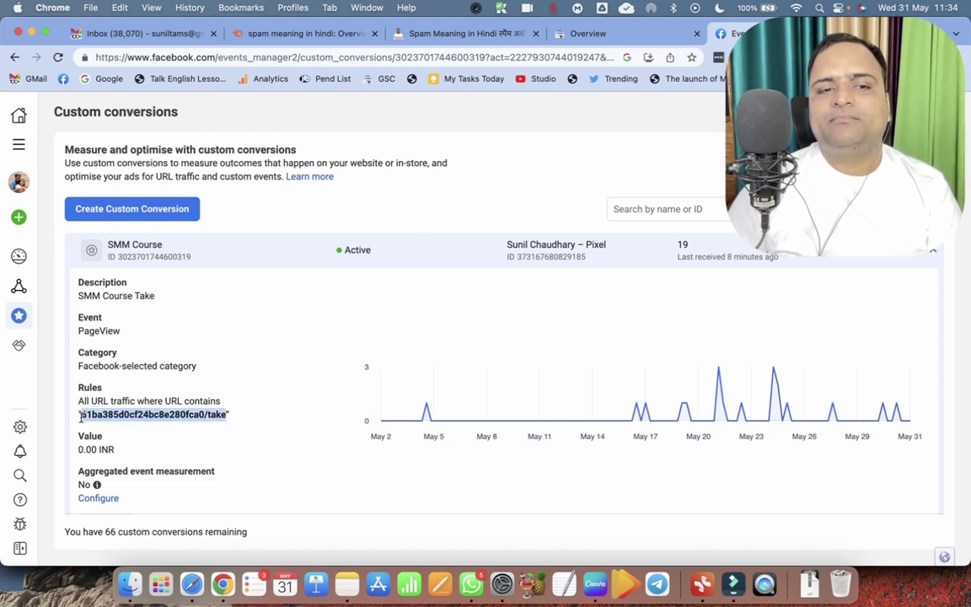
# Open the form for creating a custom conversion, examine its URL rule condition and keyword entry, and close it without creating anything.
pyautogui.click(181, 209)
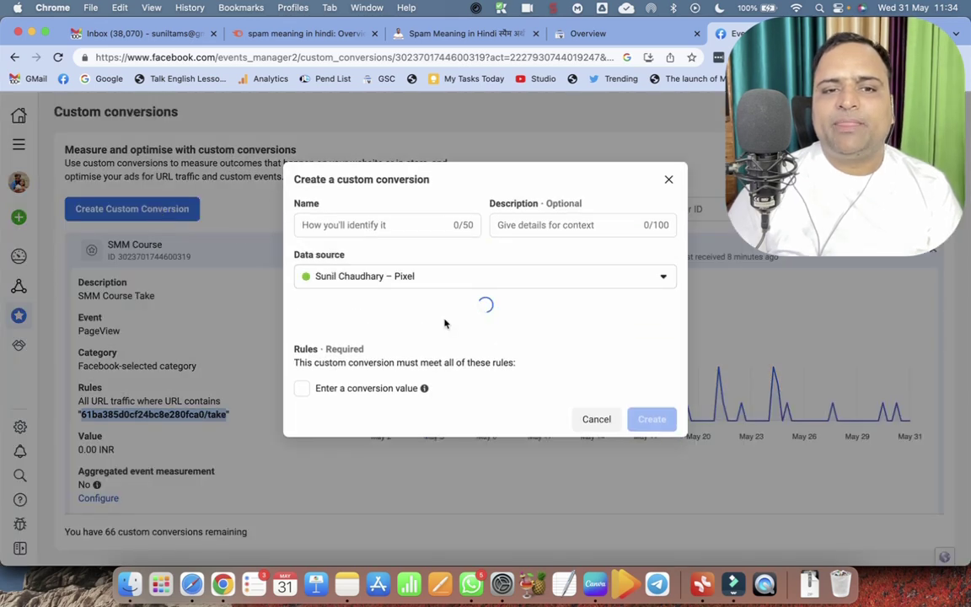
pyautogui.scroll(-1, 444, 375)
pyautogui.click(337, 443)
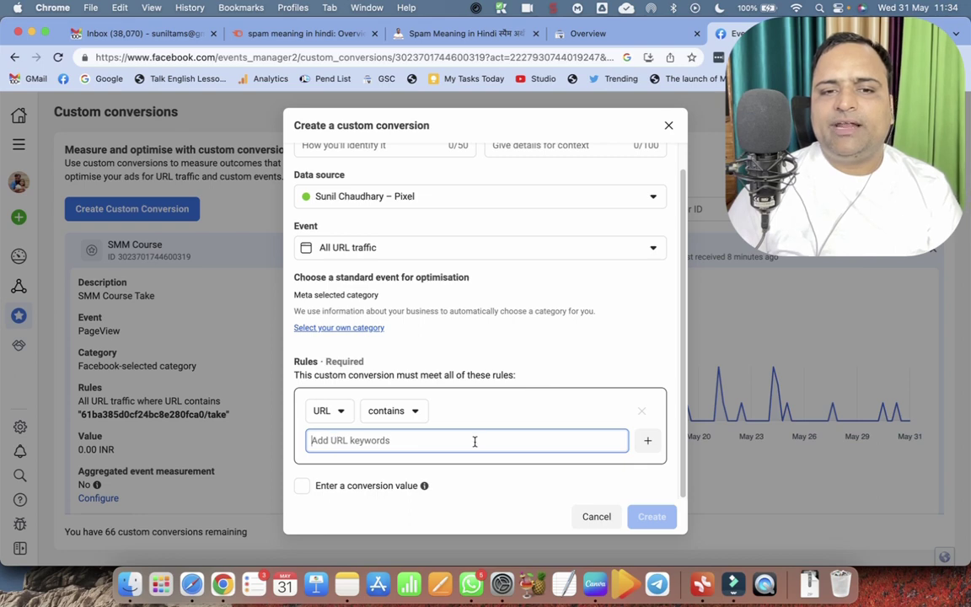
pyautogui.click(388, 410)
pyautogui.click(398, 441)
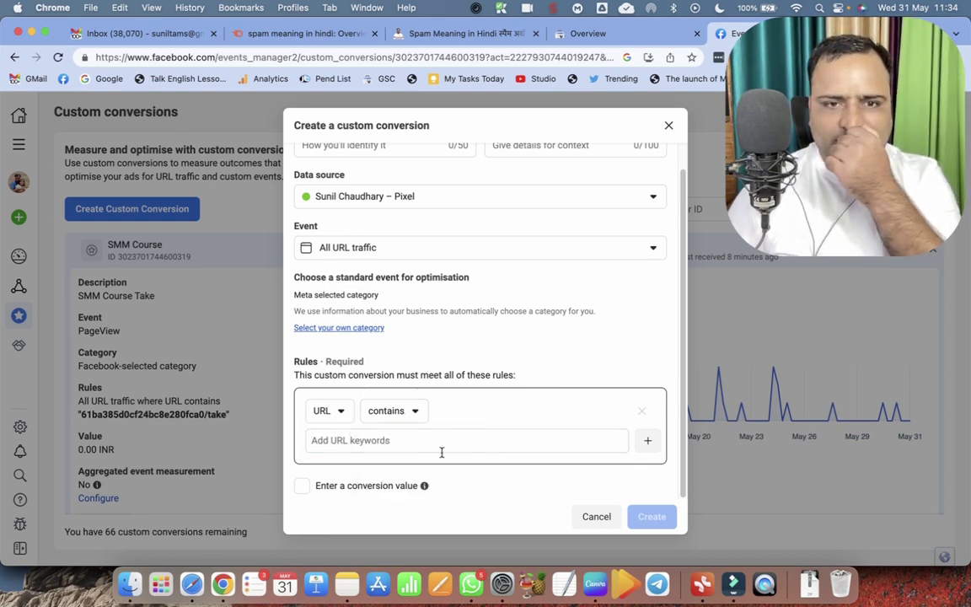
pyautogui.click(421, 442)
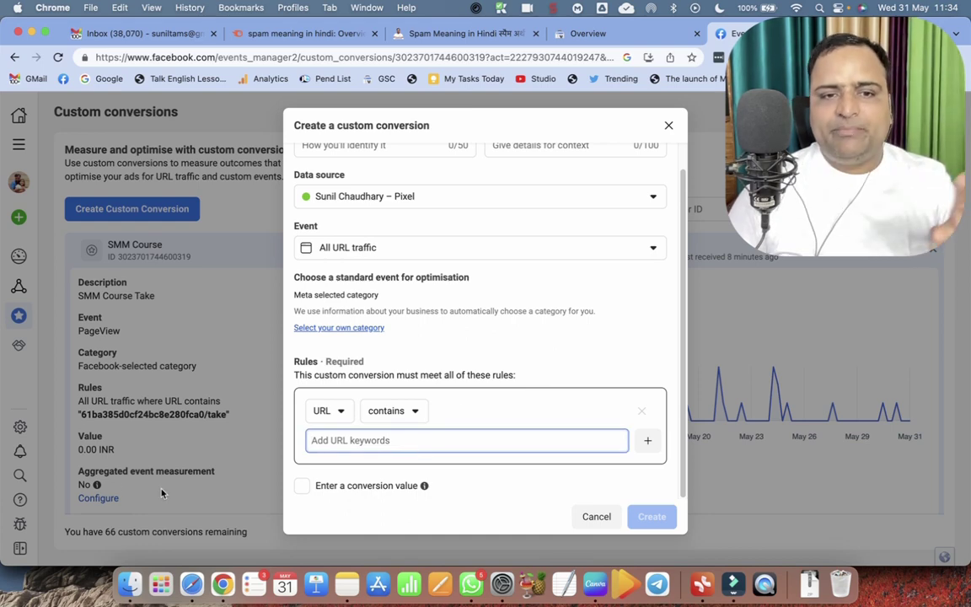
pyautogui.click(668, 125)
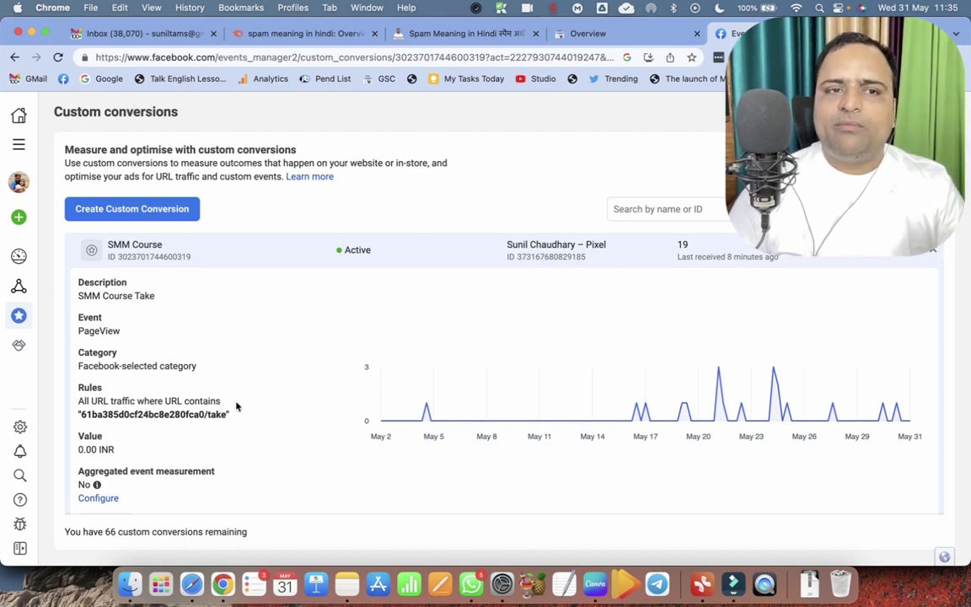
# Collapse the SMM Course details and examine the other custom conversions down to Digital Career Take.
pyautogui.click(202, 255)
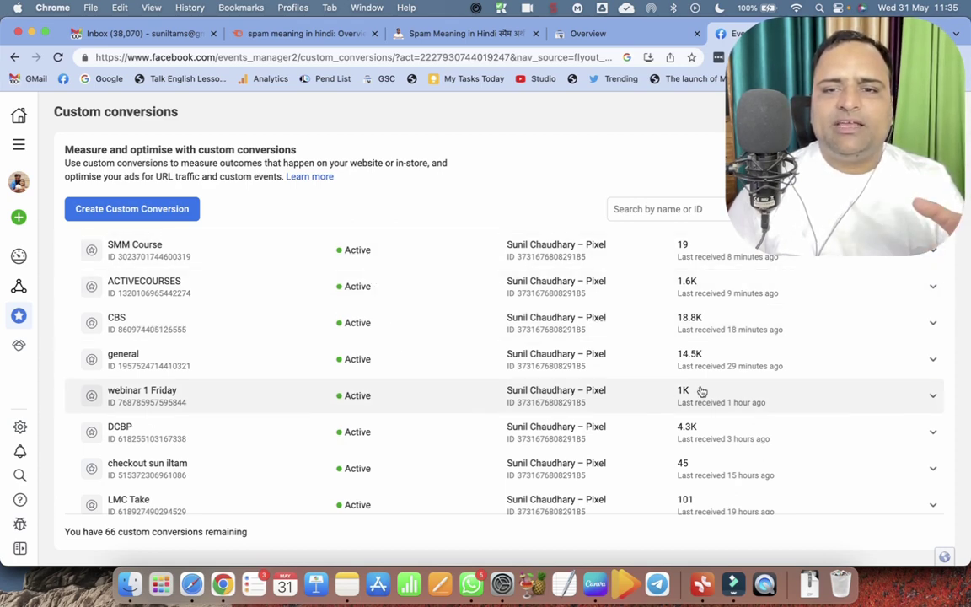
pyautogui.scroll(-2, 207, 399)
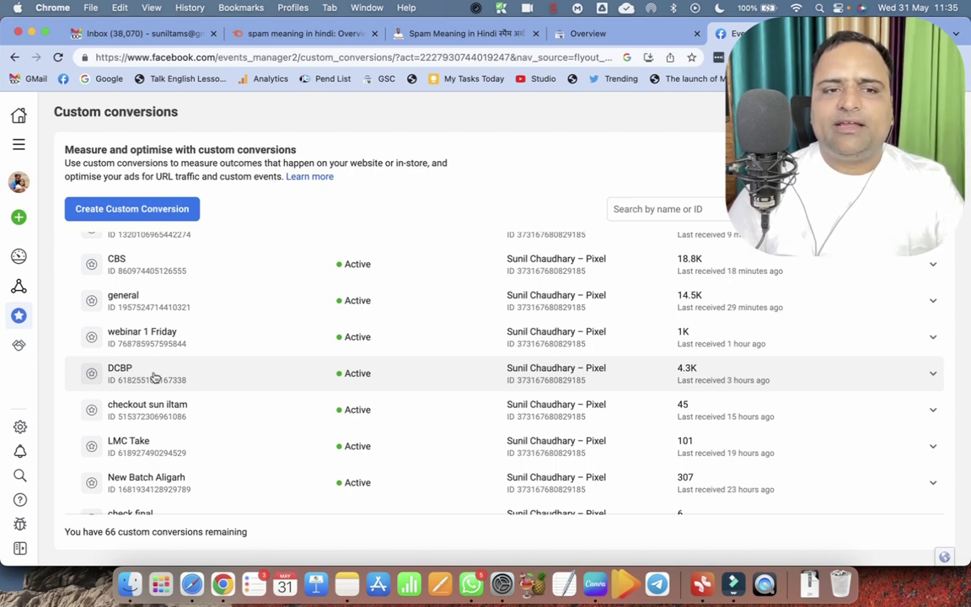
pyautogui.scroll(-1, 154, 378)
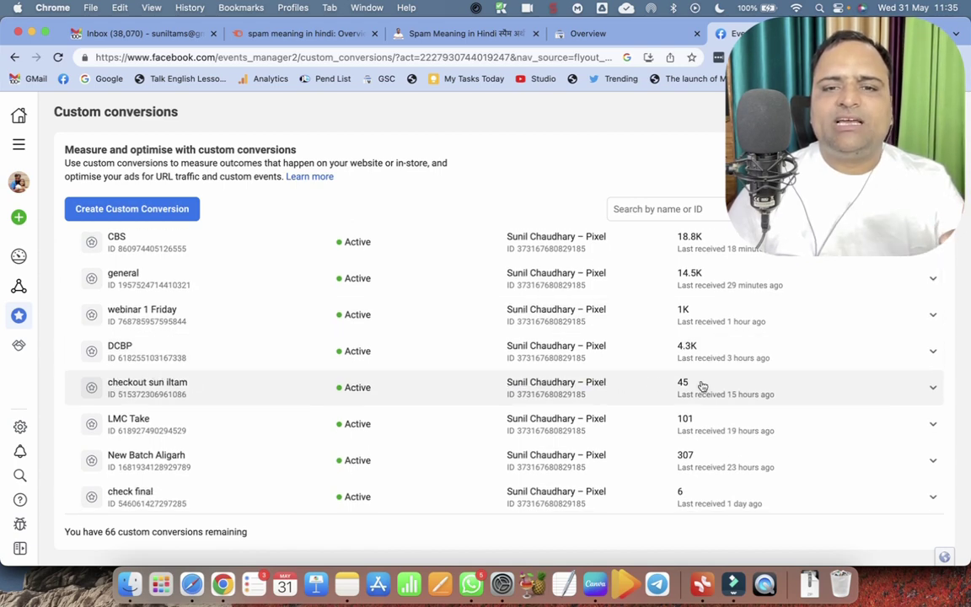
pyautogui.scroll(-1, 161, 381)
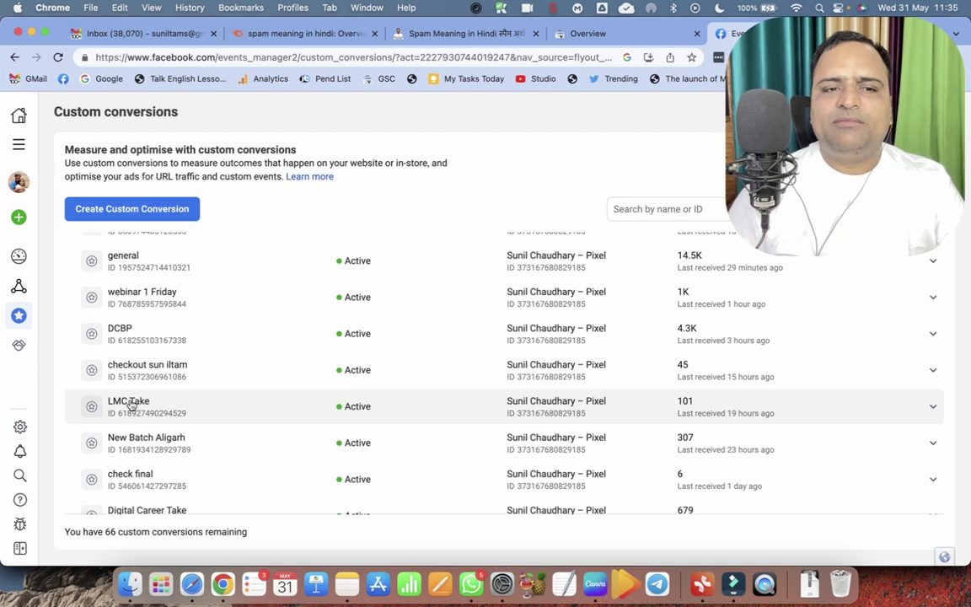
pyautogui.scroll(-1, 131, 404)
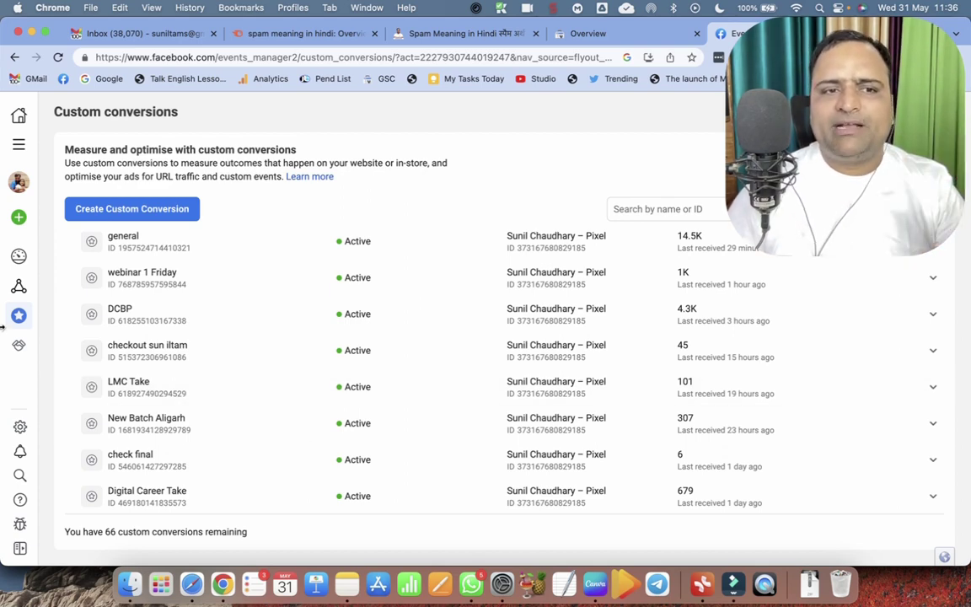
pyautogui.moveTo(16, 291)
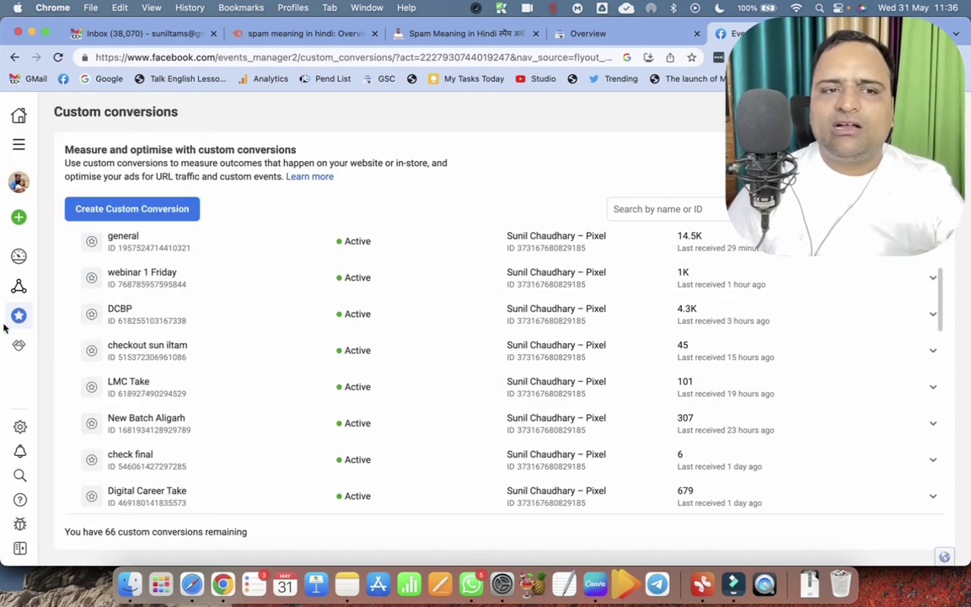